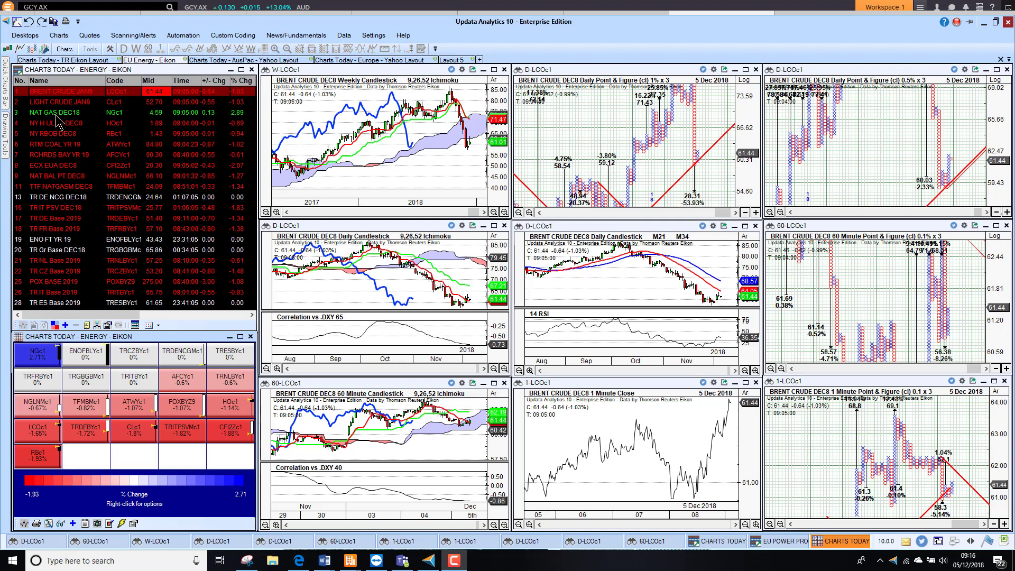
# - Show the Charts Today TR Eikon layout with US Dollar Index weekly, daily and 60-minute charts
pyautogui.click(69, 61)
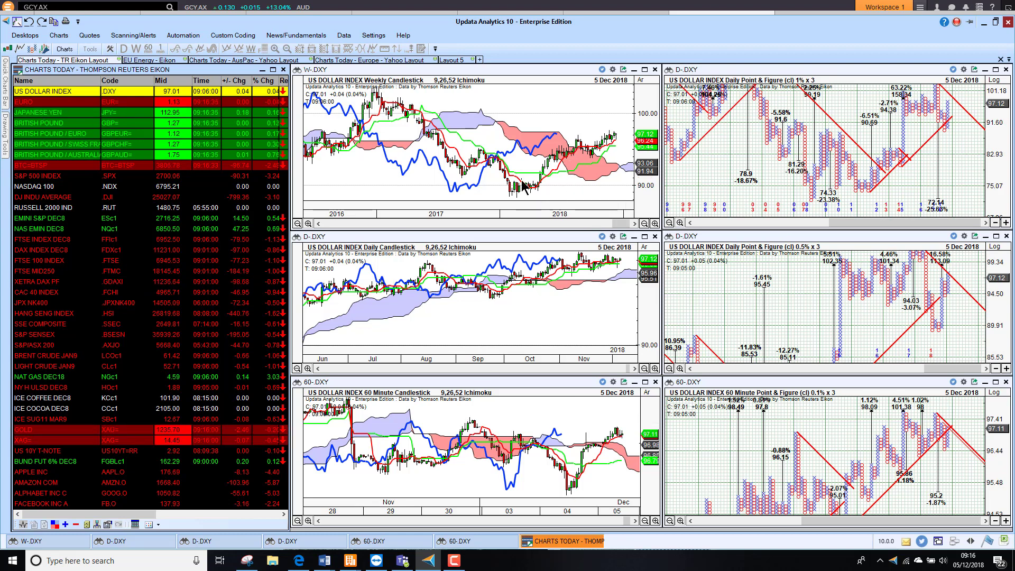
# - Step the linked charts through EURO, JAPANESE YEN, BRITISH POUND, pound/euro and pound/Swiss franc
pyautogui.click(35, 101)
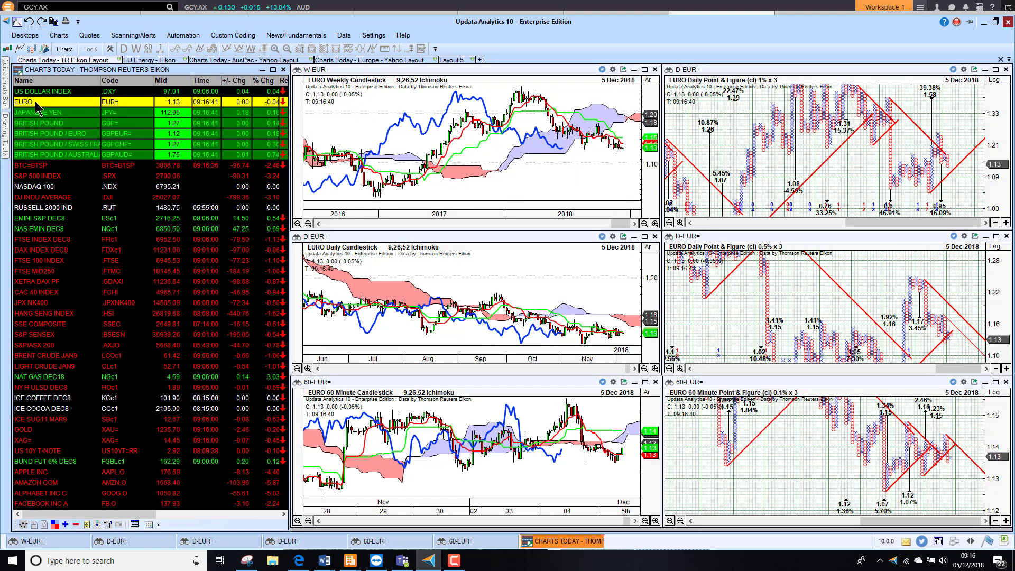
pyautogui.press('Down')
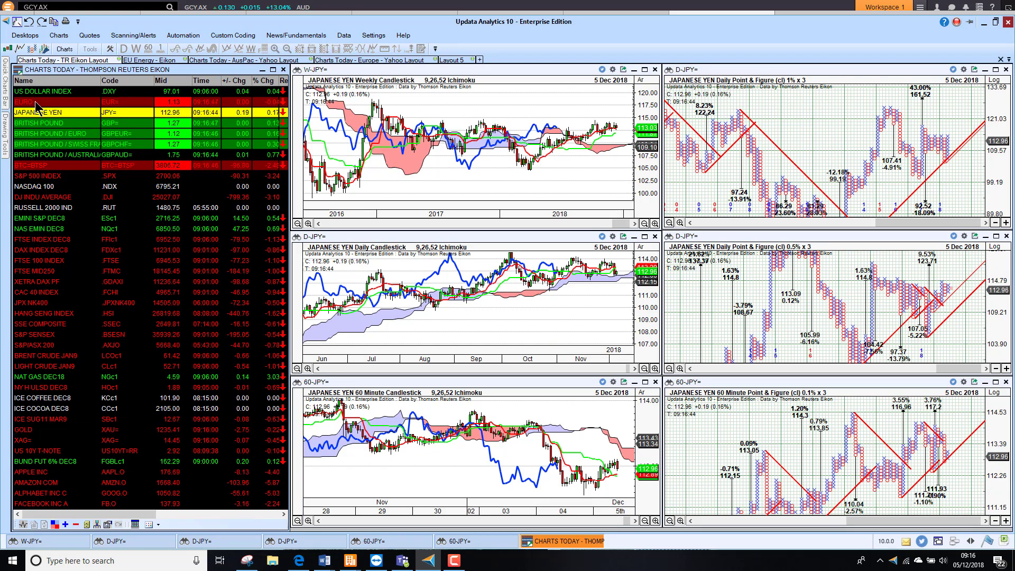
pyautogui.press('Down')
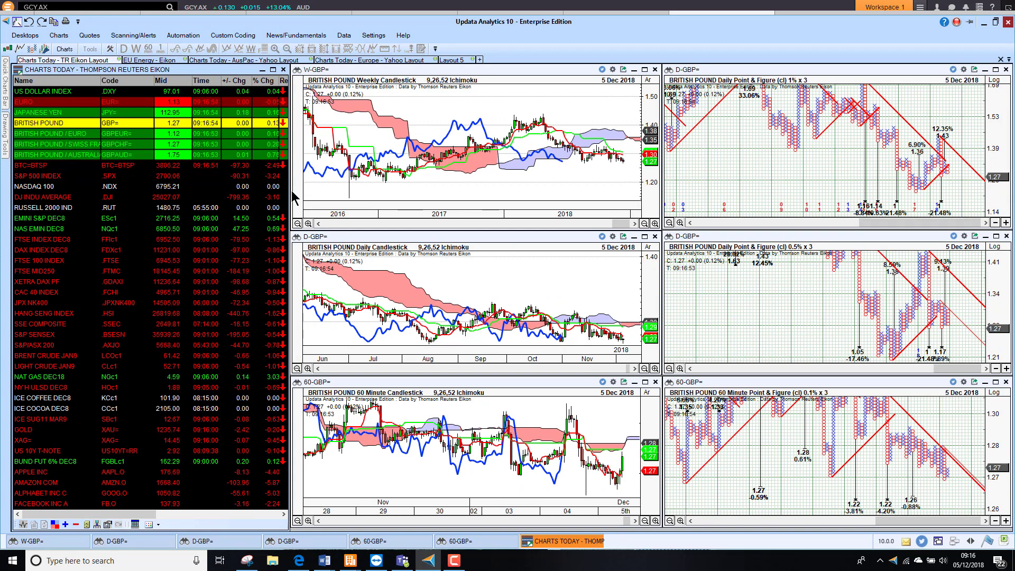
pyautogui.press('Down')
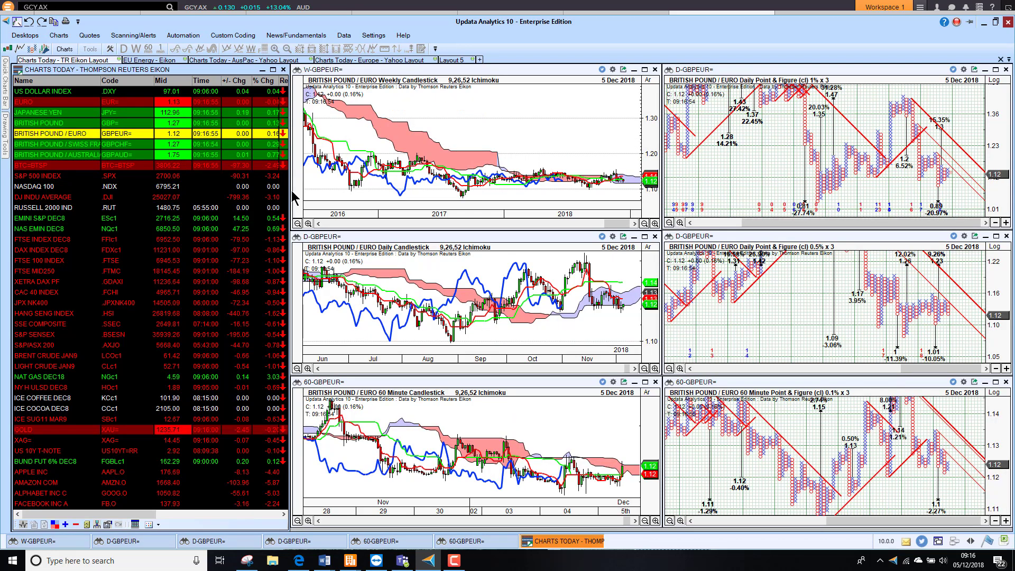
pyautogui.press('Down')
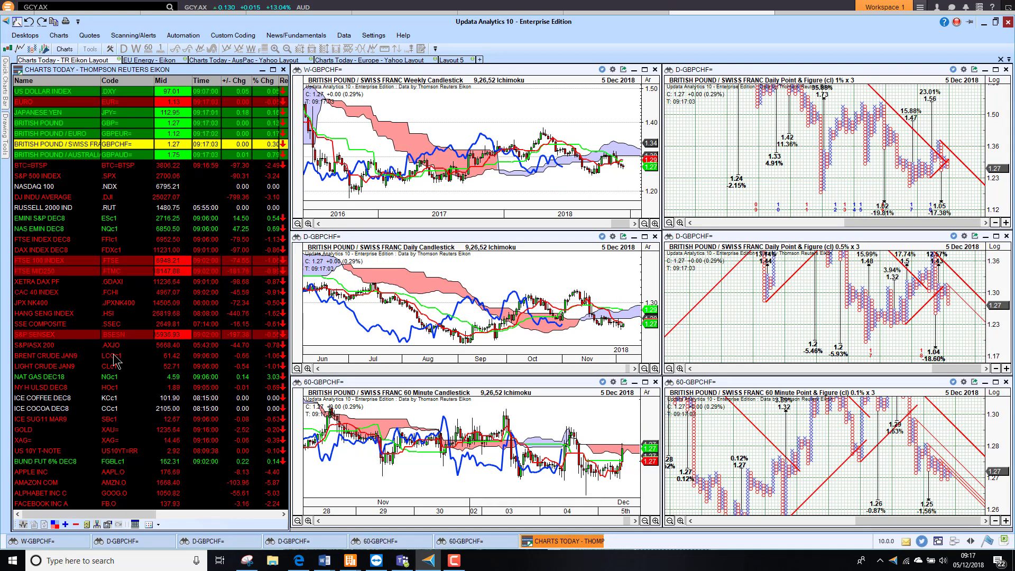
# - Load the GOLD and US 10Y T-NOTE charts, then switch to the EU Energy - Eikon layout
pyautogui.click(51, 431)
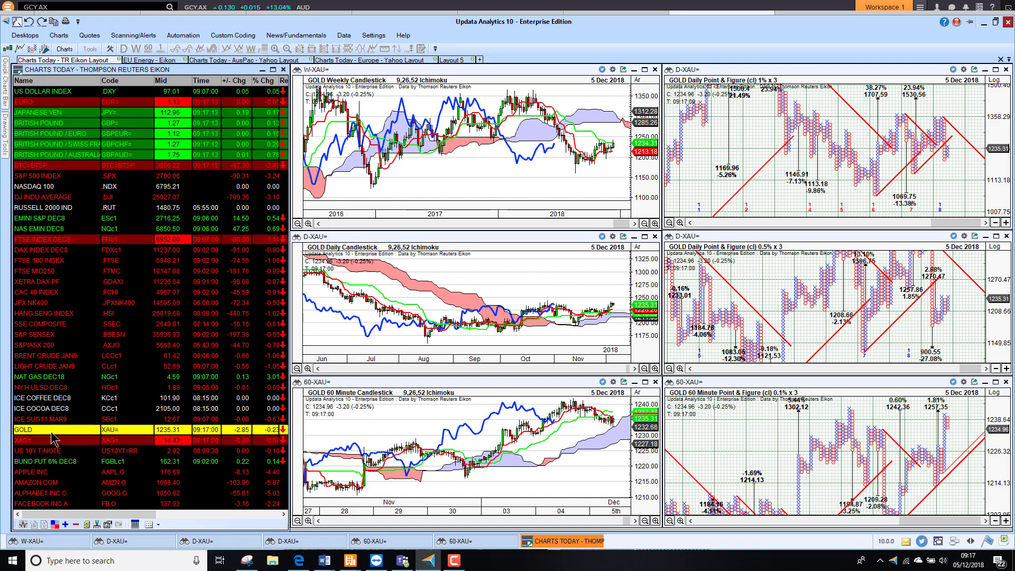
pyautogui.click(52, 450)
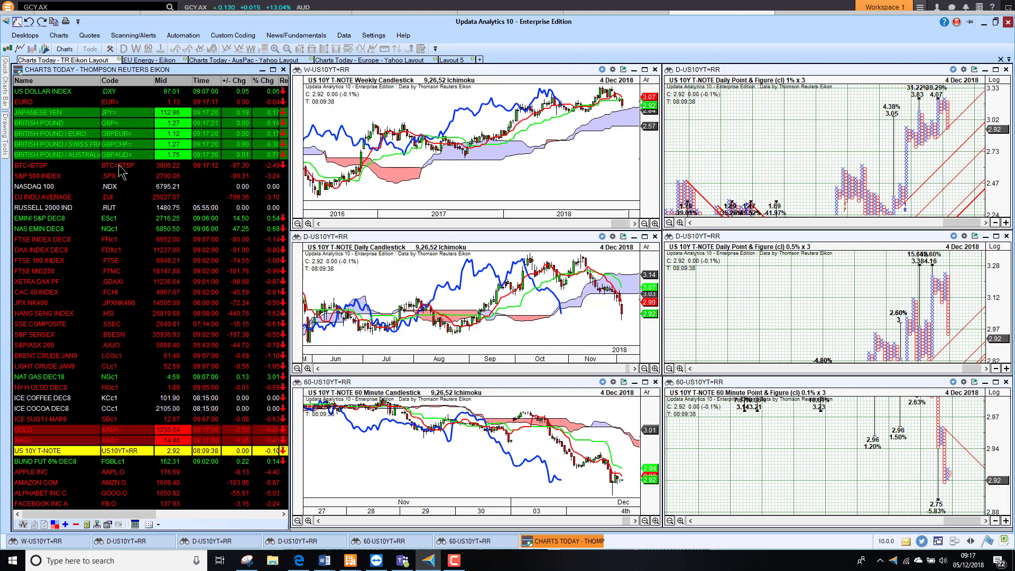
pyautogui.click(149, 60)
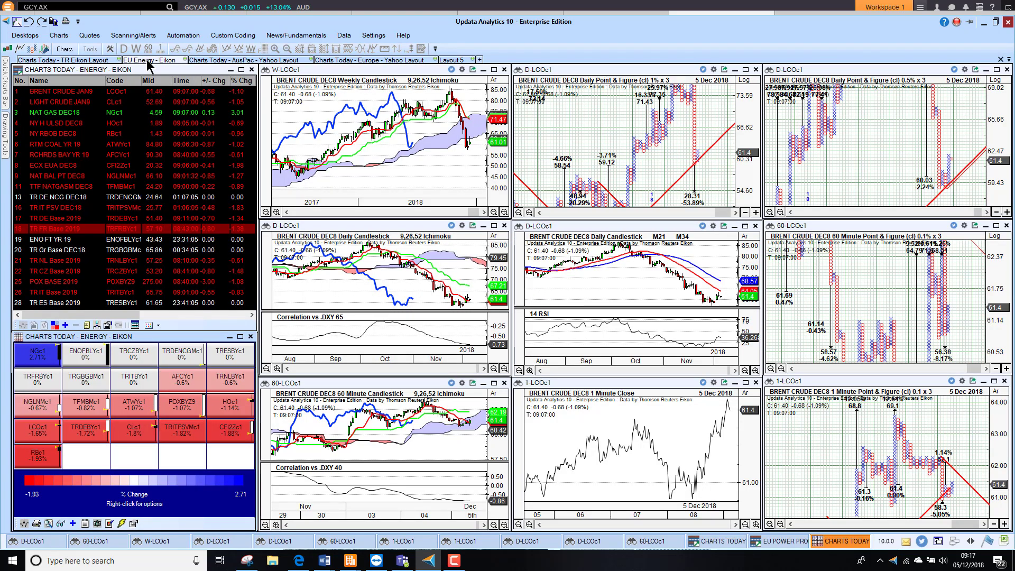
pyautogui.click(68, 93)
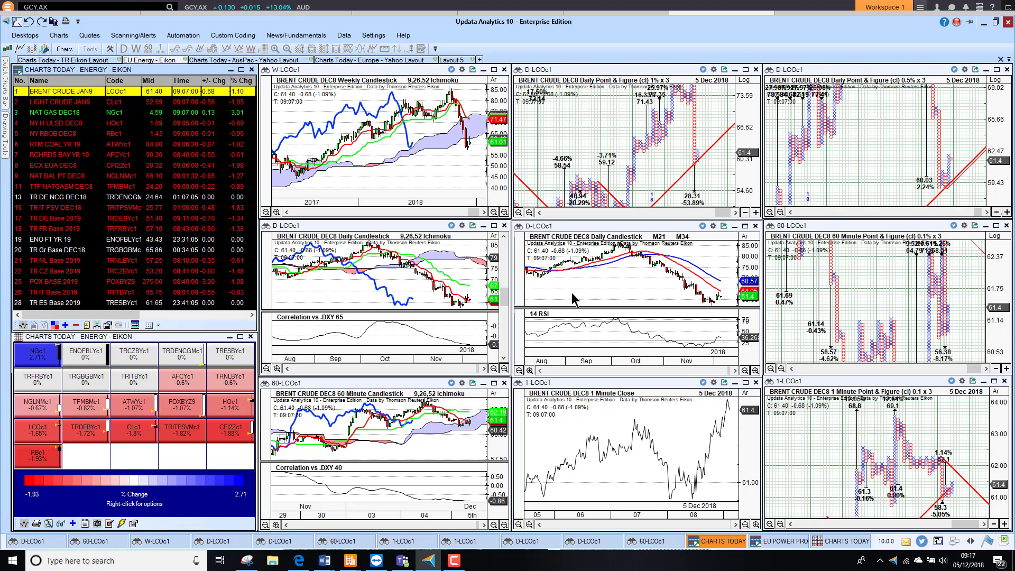
pyautogui.click(994, 381)
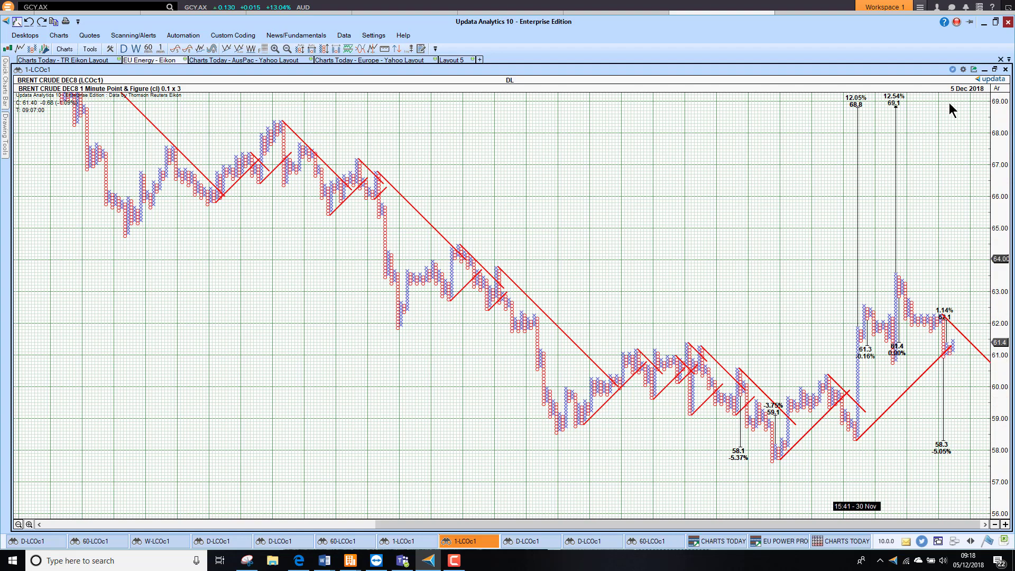
pyautogui.click(994, 69)
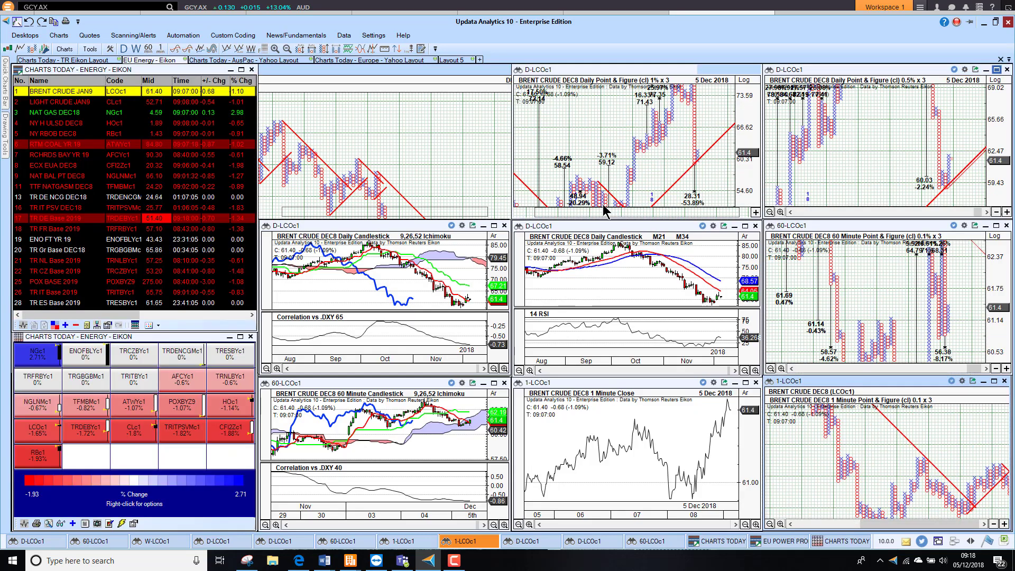
# - Load LIGHT CRUDE JAN9, view its 1-minute point-and-figure chart full size, then load NAT GAS DEC18
pyautogui.click(59, 102)
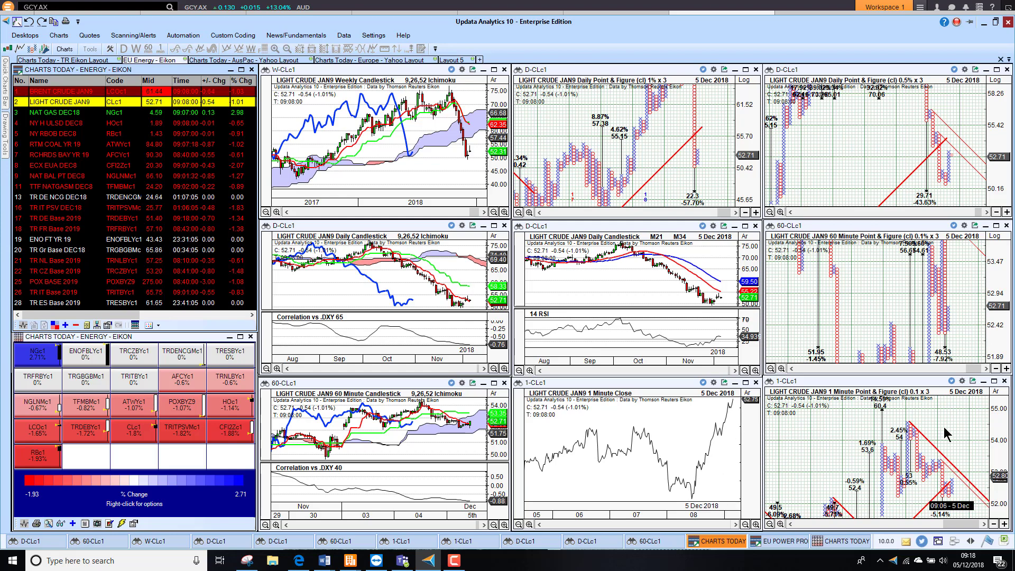
pyautogui.click(993, 381)
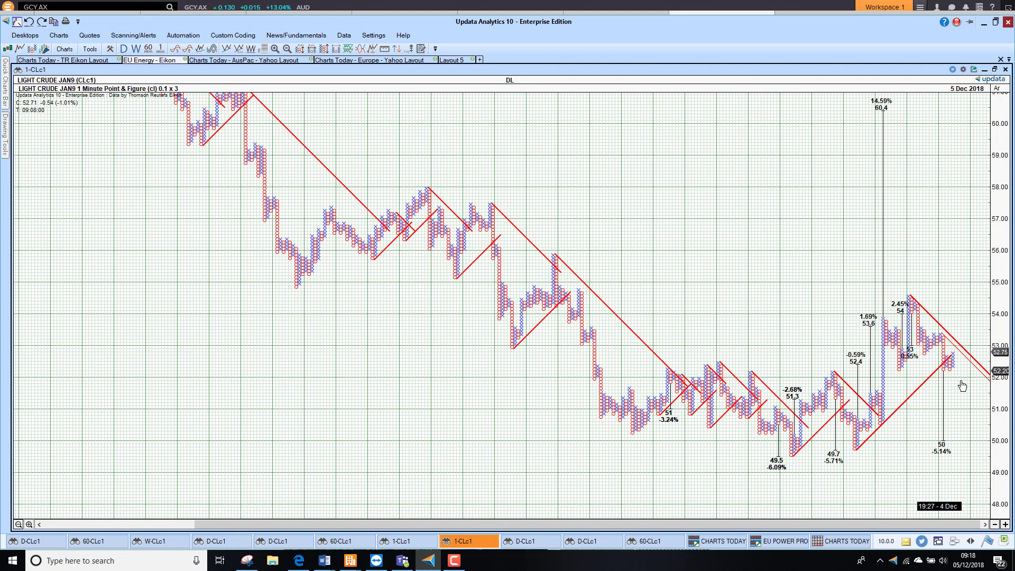
pyautogui.click(994, 69)
pyautogui.click(59, 113)
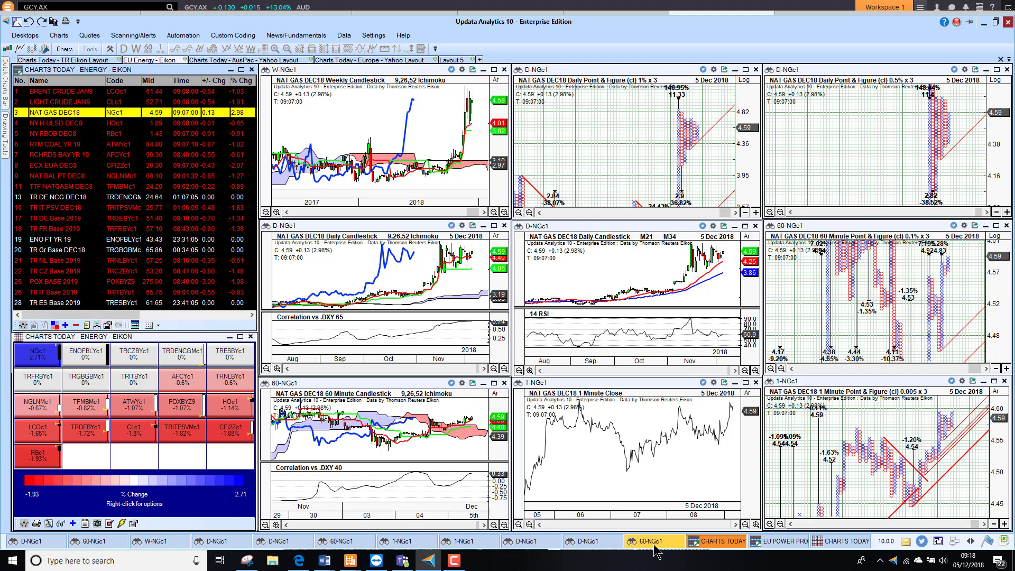
# - Redraw the natural gas charts correlated against LCOc1, then load NY H ULSD DEC8
pyautogui.click(592, 540)
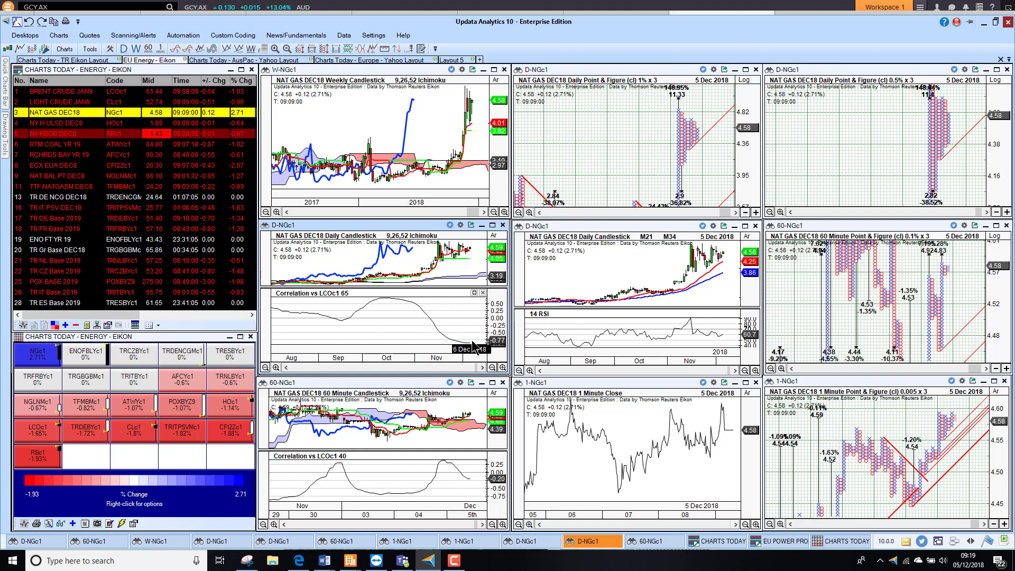
pyautogui.click(57, 124)
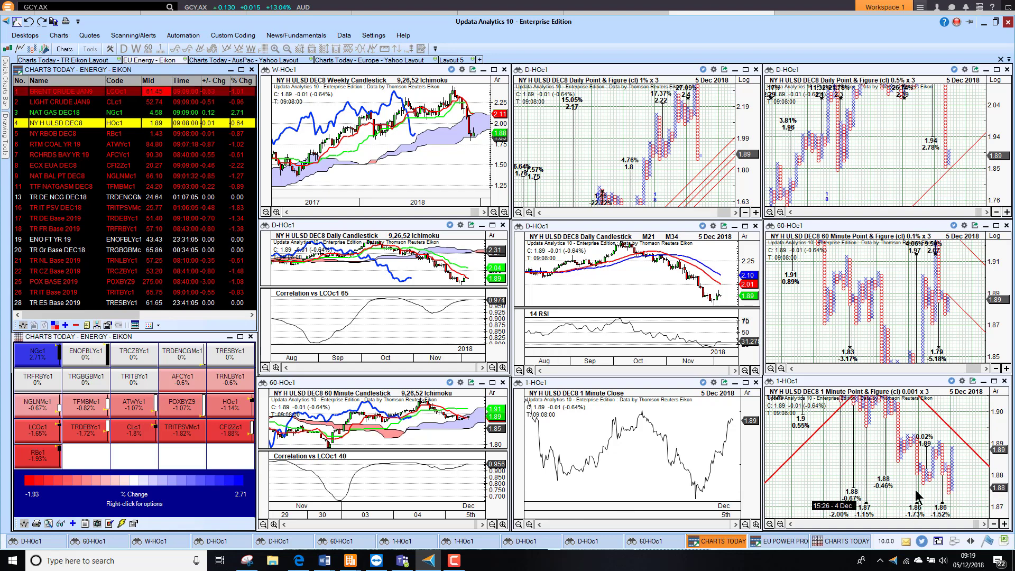
# - Load NY RBOB DEC8, then RTM COAL YR 19, into the linked energy charts
pyautogui.click(67, 135)
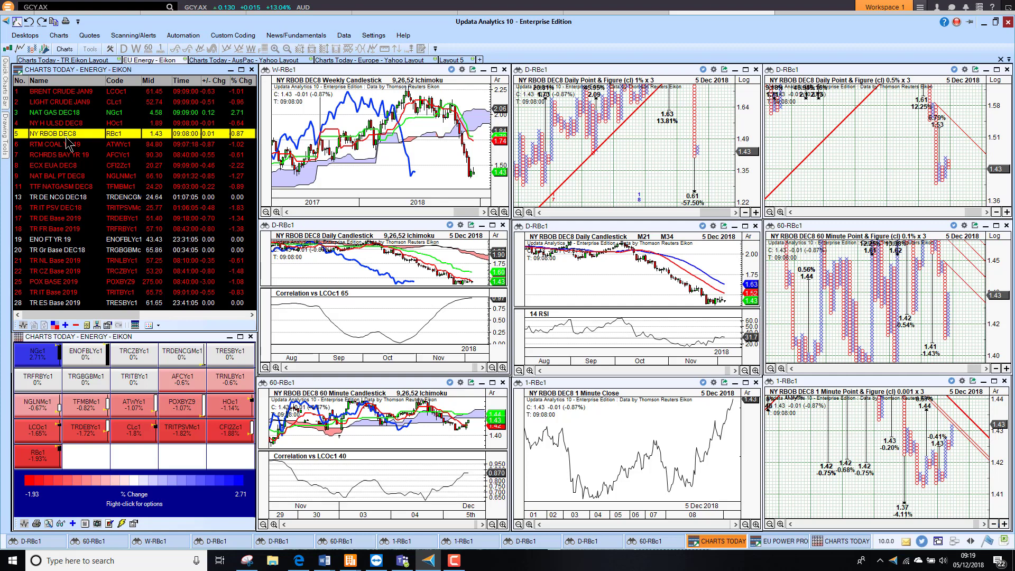
pyautogui.click(68, 142)
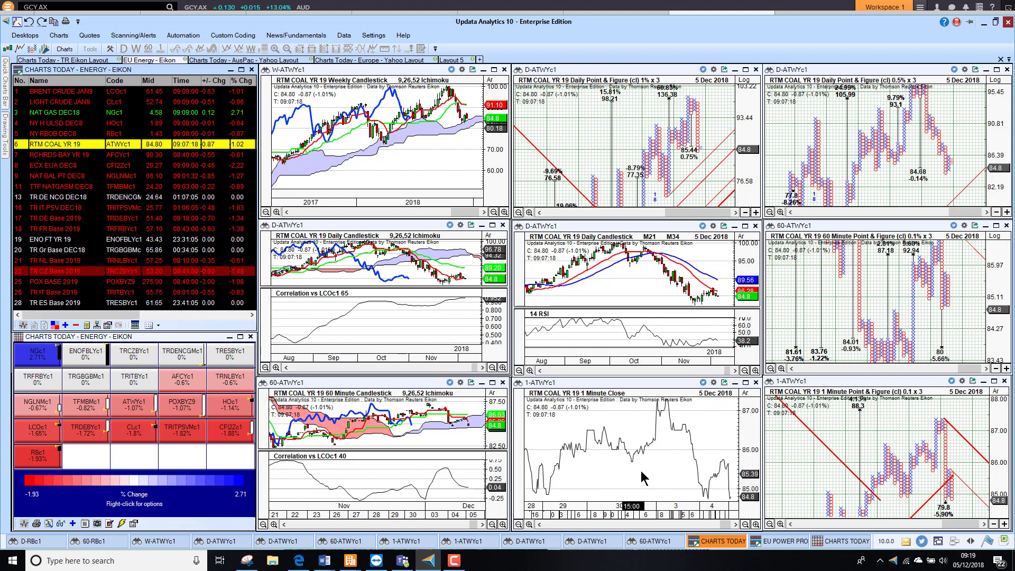
pyautogui.click(993, 381)
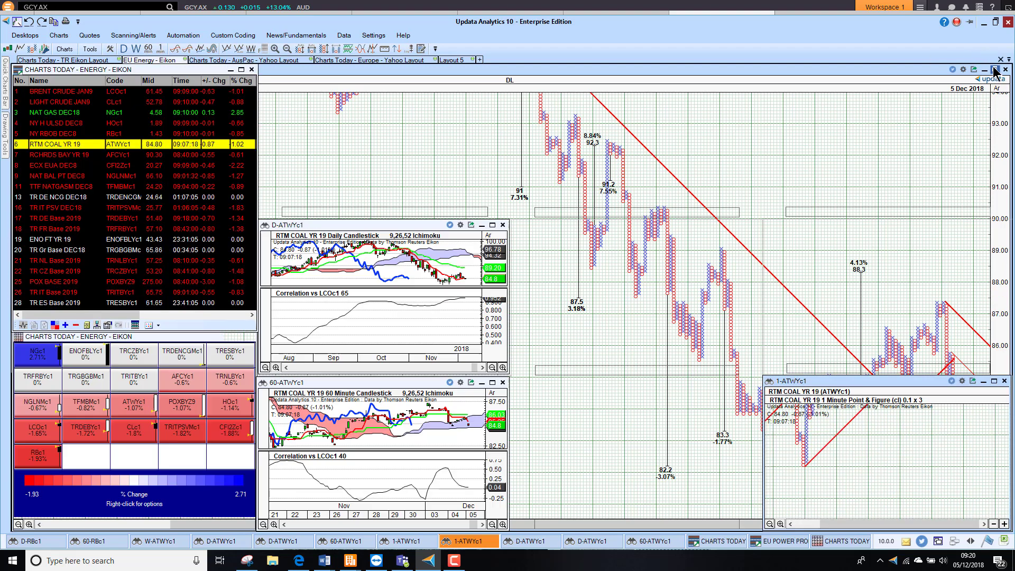
pyautogui.click(994, 69)
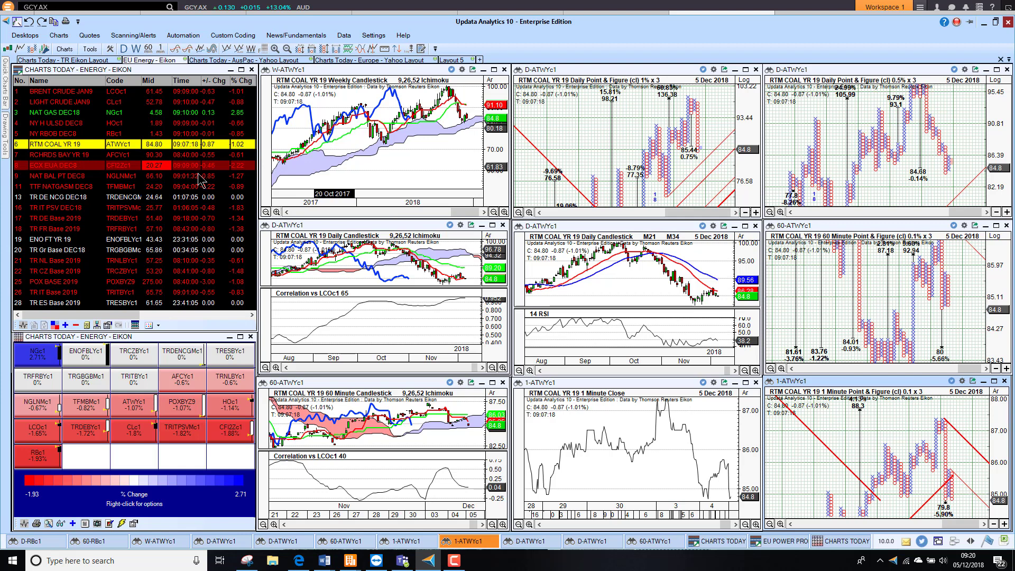
# - Step through RCHRDS BAY YR 19 and ECX EUA DEC8, viewing its 1-minute P&F full size, then NAT BAL PT DEC8
pyautogui.click(51, 155)
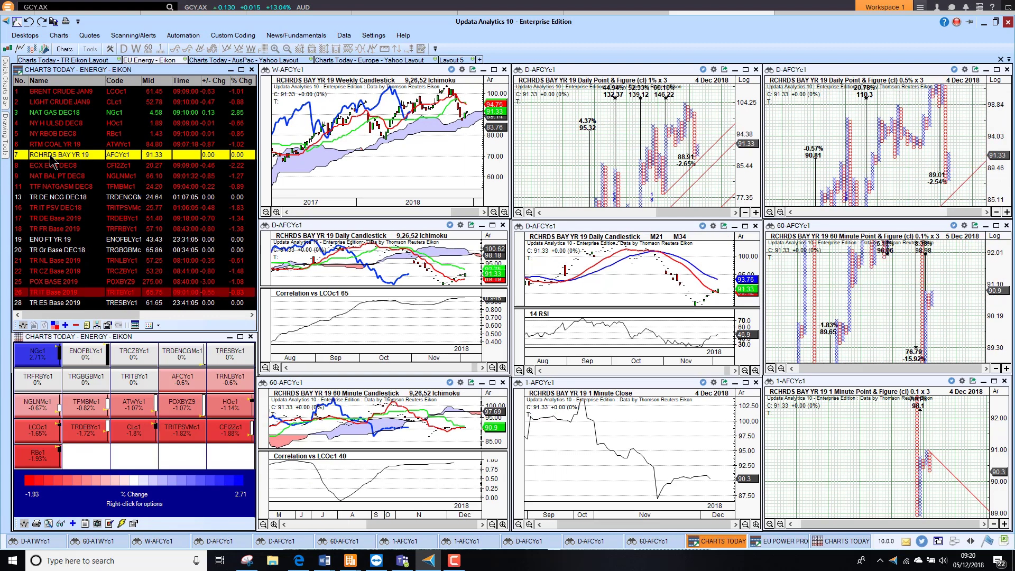
pyautogui.press('Down')
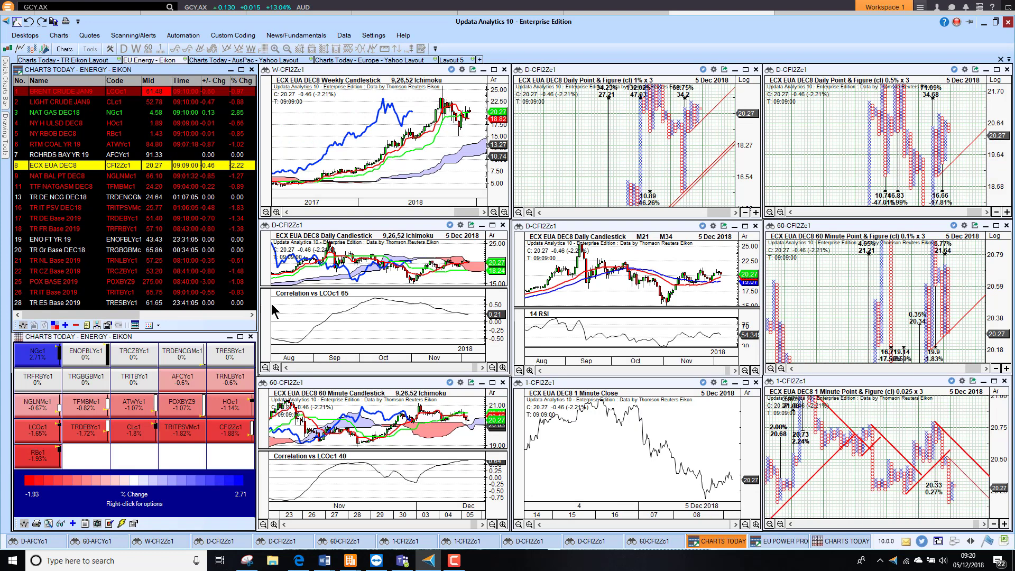
pyautogui.click(993, 381)
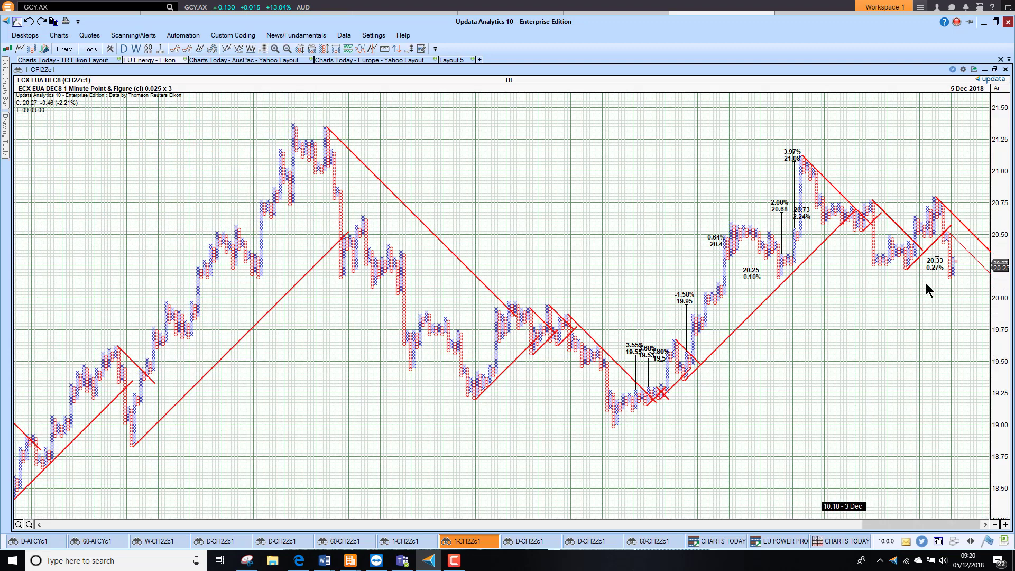
pyautogui.click(994, 71)
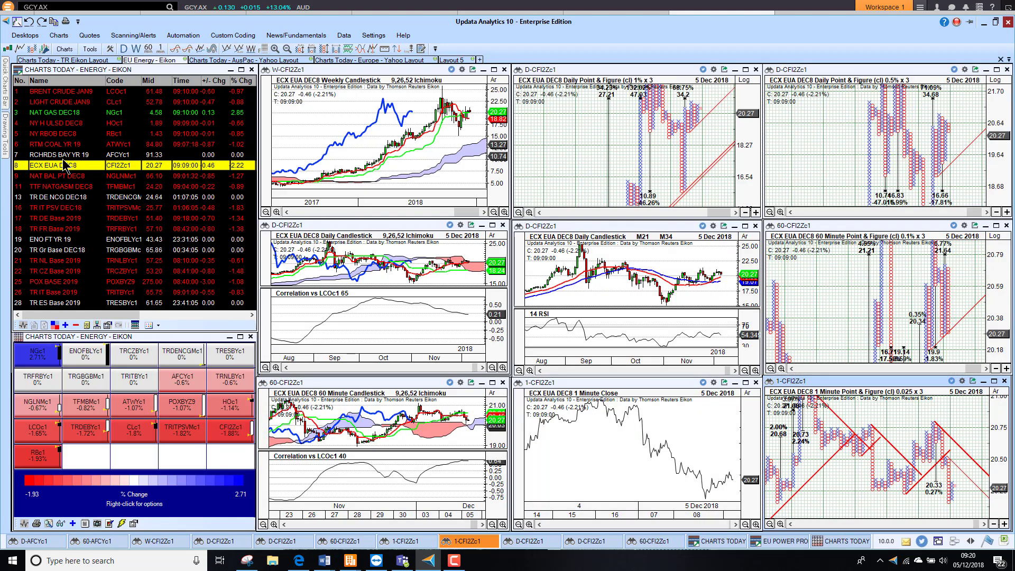
pyautogui.click(53, 176)
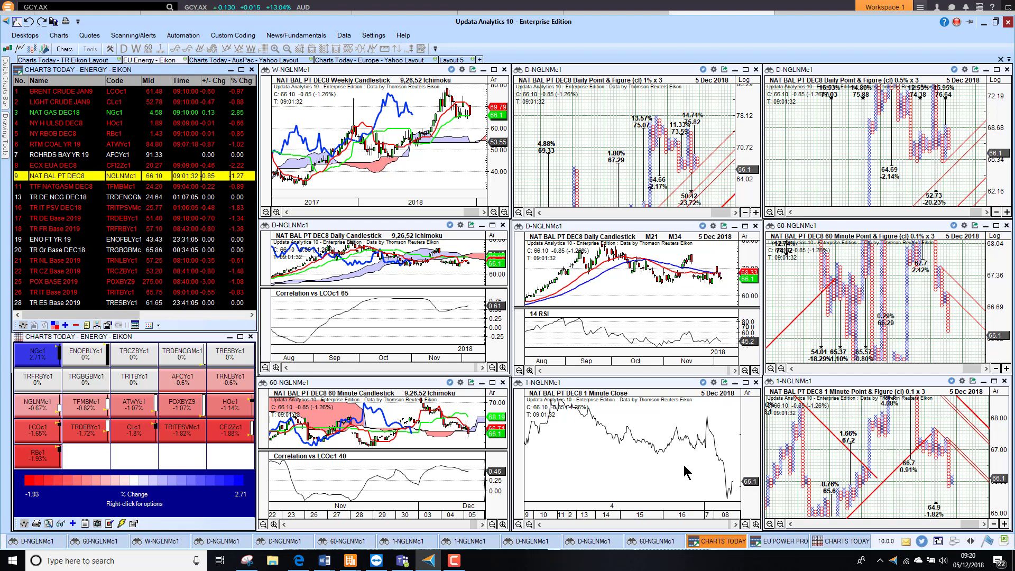
# - Load TTF NATGASM DEC8, TR IT PSV DEC18 and finally TR DE Base 2019 into the linked charts
pyautogui.click(41, 189)
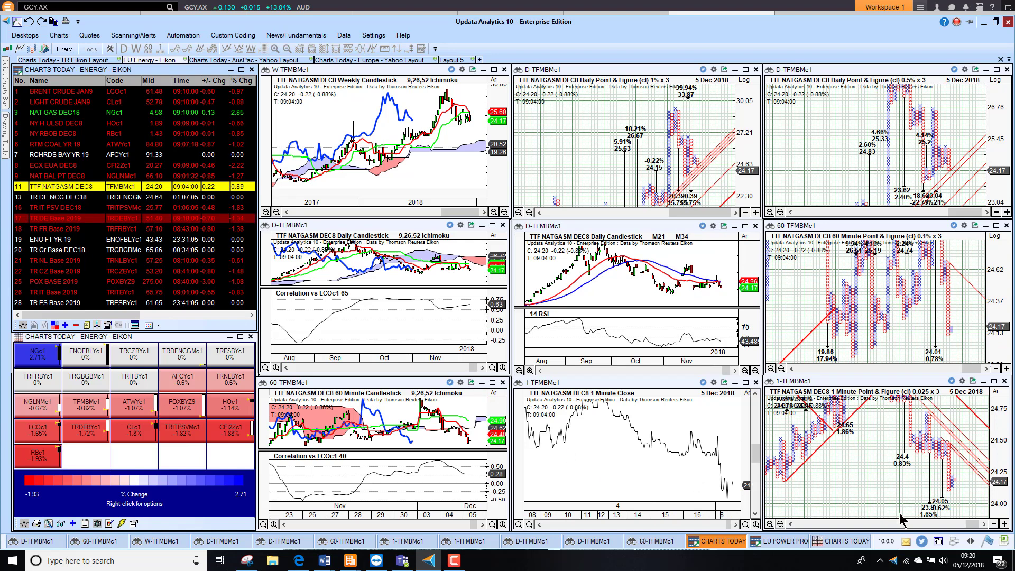
pyautogui.click(66, 210)
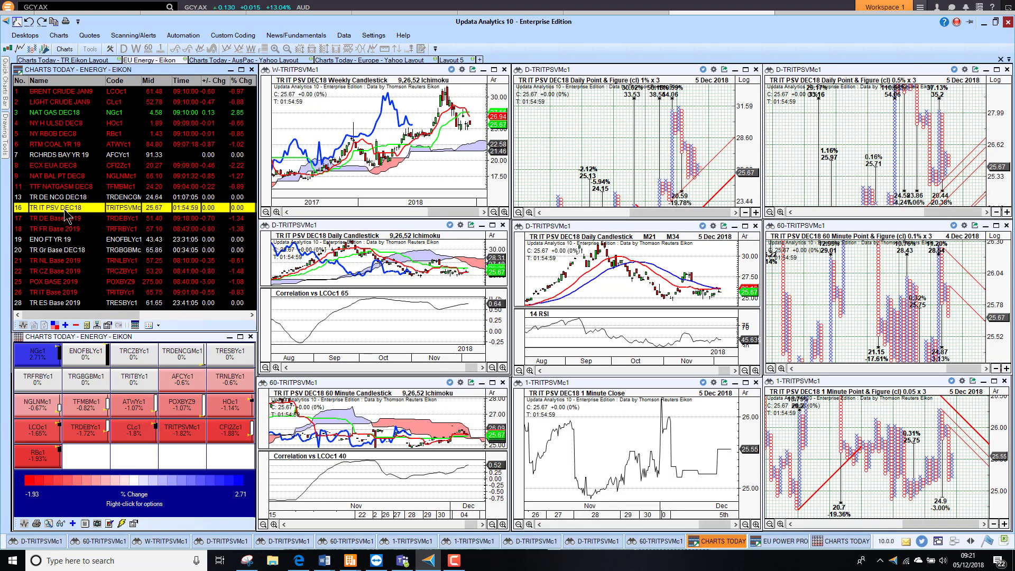
pyautogui.click(66, 217)
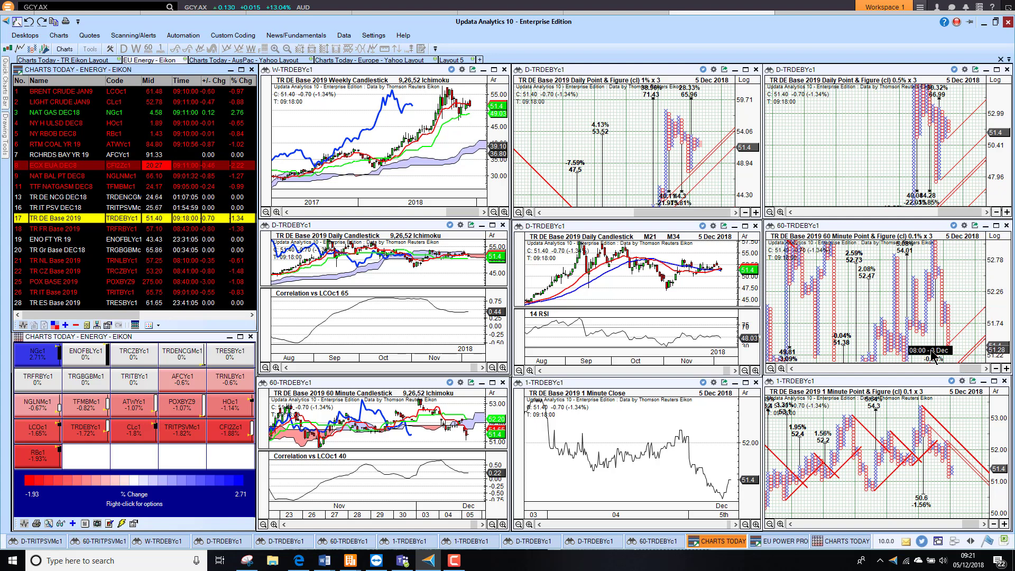
# - Step the charts through TR FR, TR NL, TR CZ and POX BASE 2019, ending on TR IT Base 2019
pyautogui.click(58, 230)
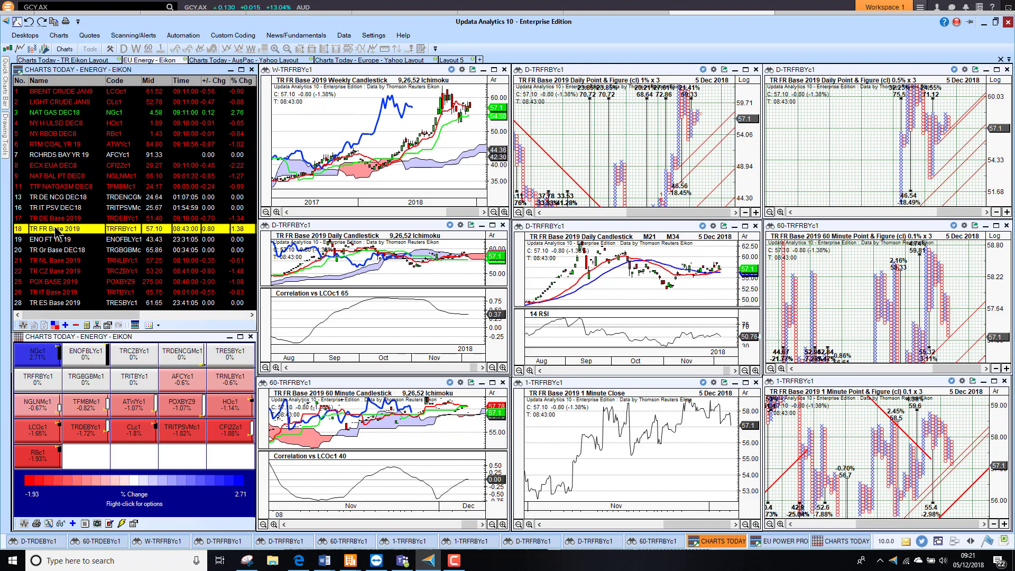
pyautogui.click(64, 261)
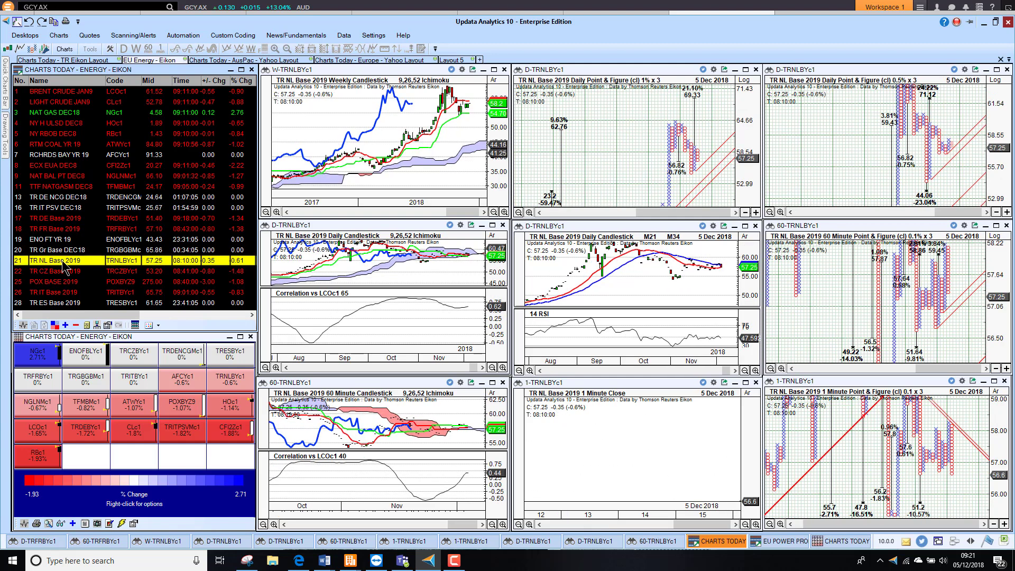
pyautogui.press('Down')
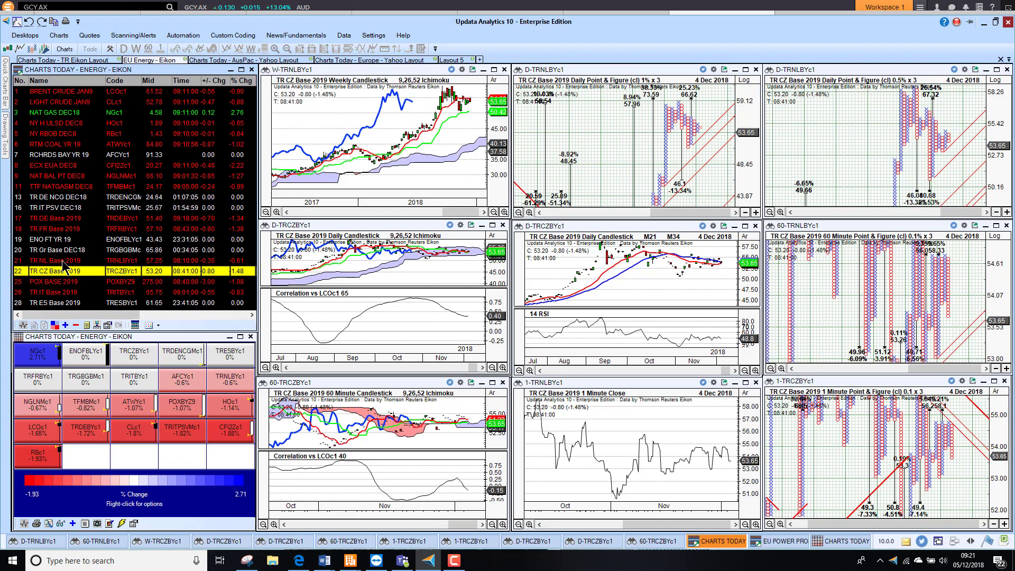
pyautogui.press('Down')
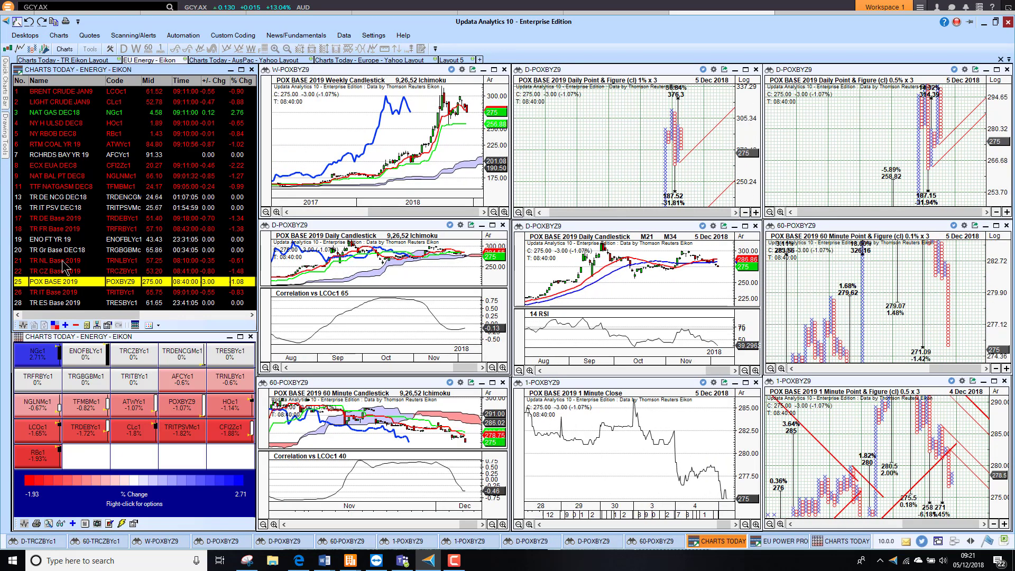
pyautogui.press('Down')
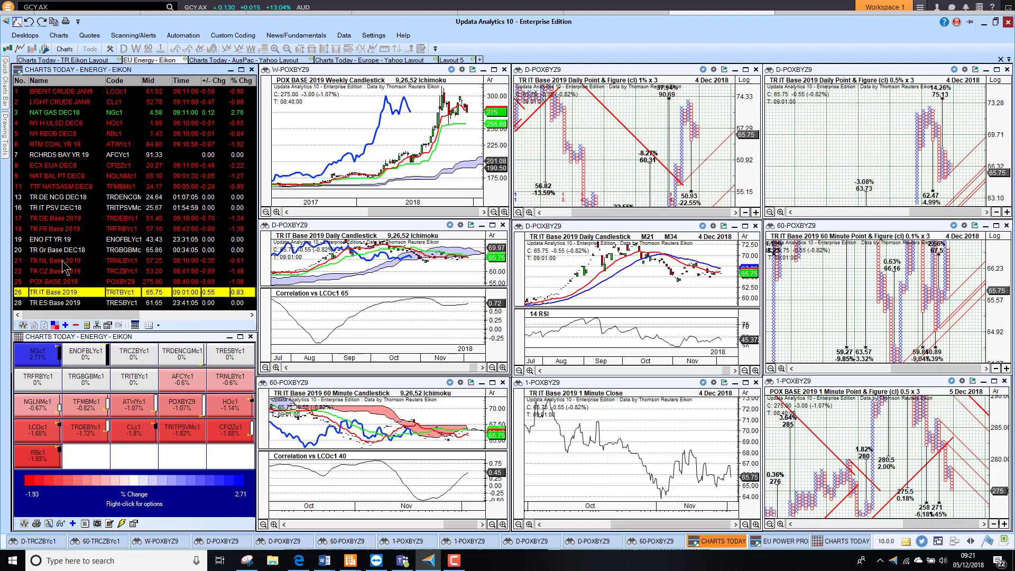